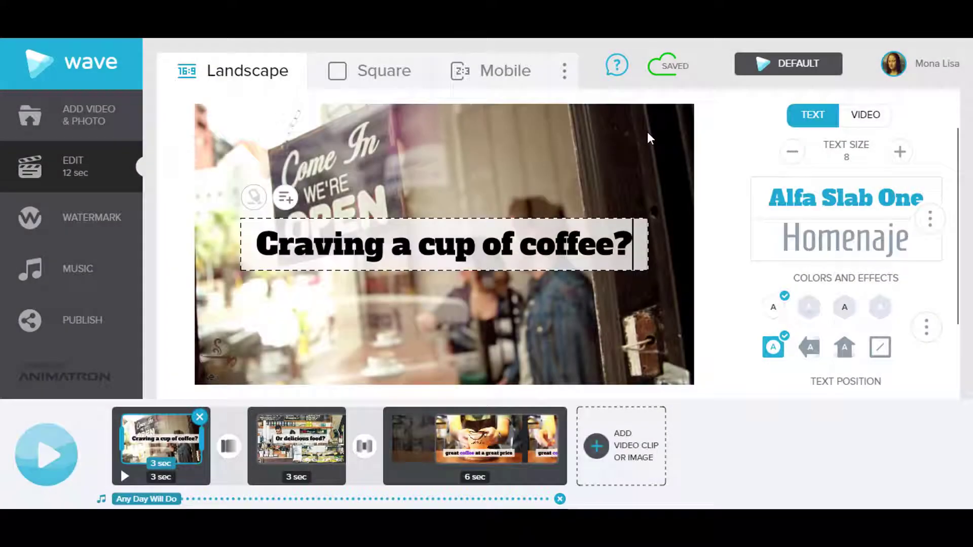
Step: Check the caption swatches, then open the New brand's settings through Manage Brands
click(925, 326)
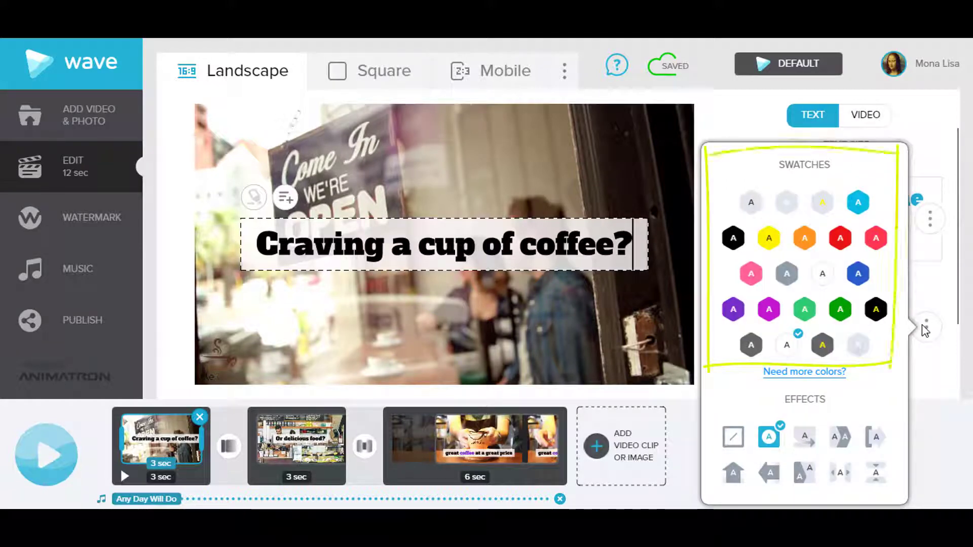
click(924, 328)
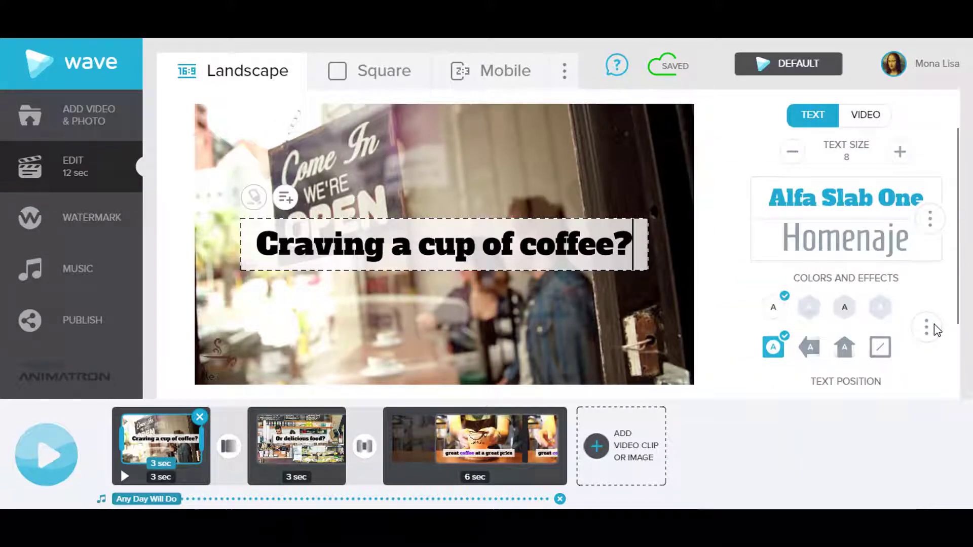
click(782, 61)
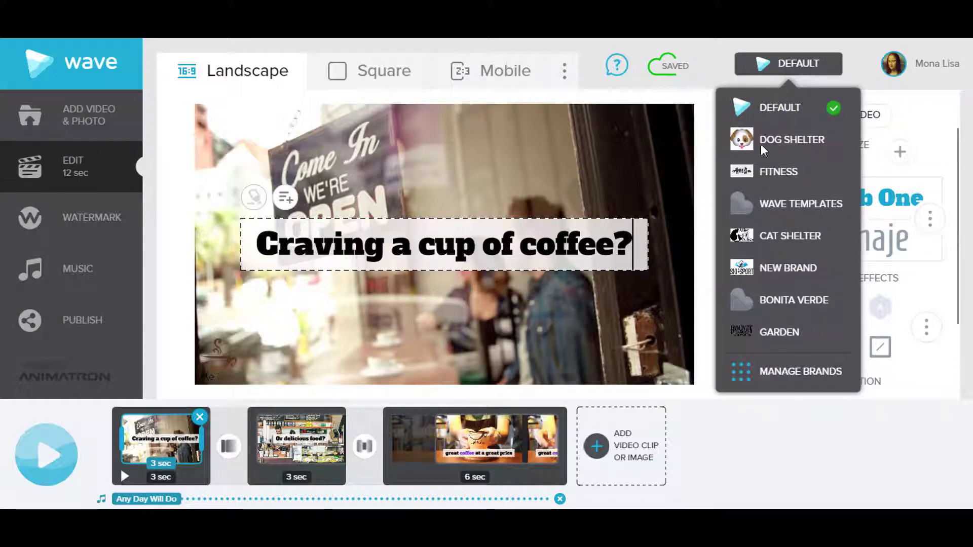
click(760, 371)
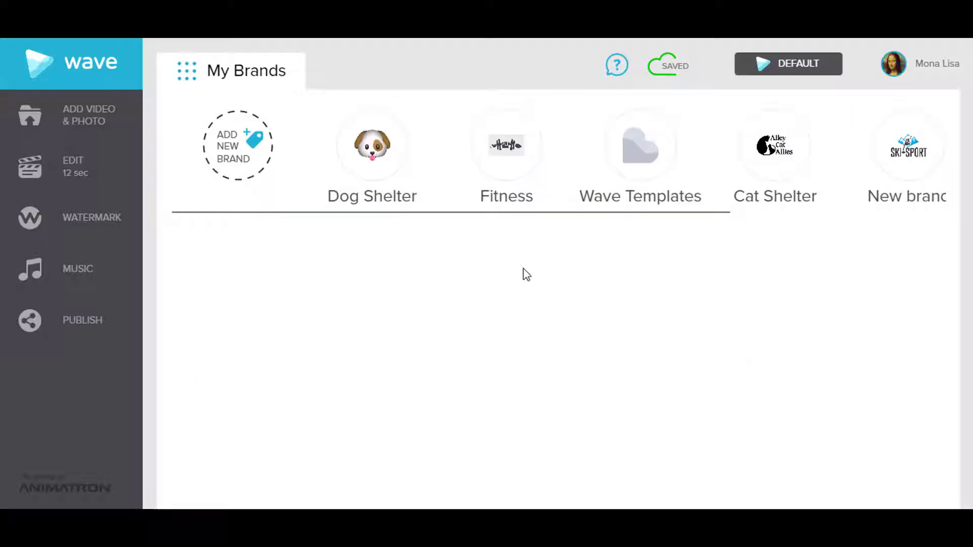
click(248, 147)
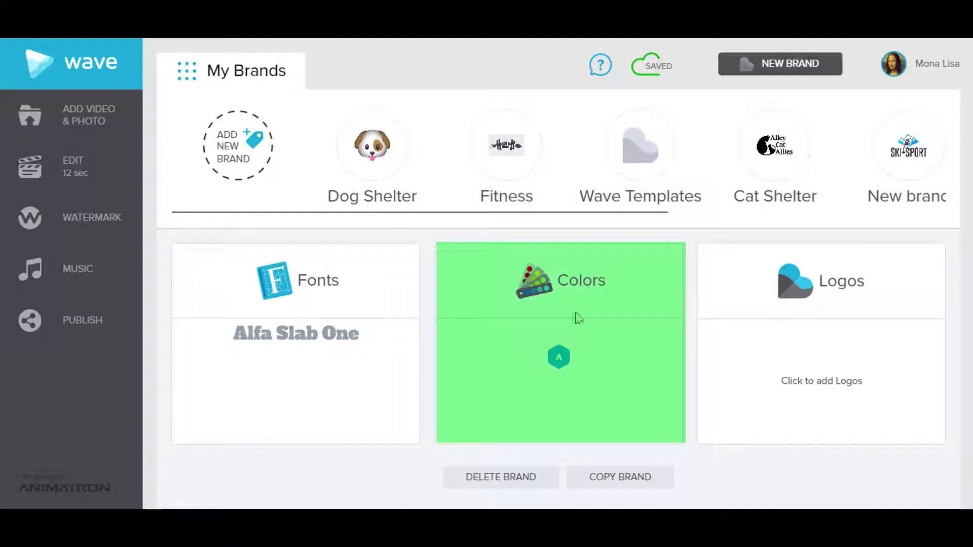
Step: In the New brand's Colors card, set the TEXT colour to maroon #590925
click(586, 344)
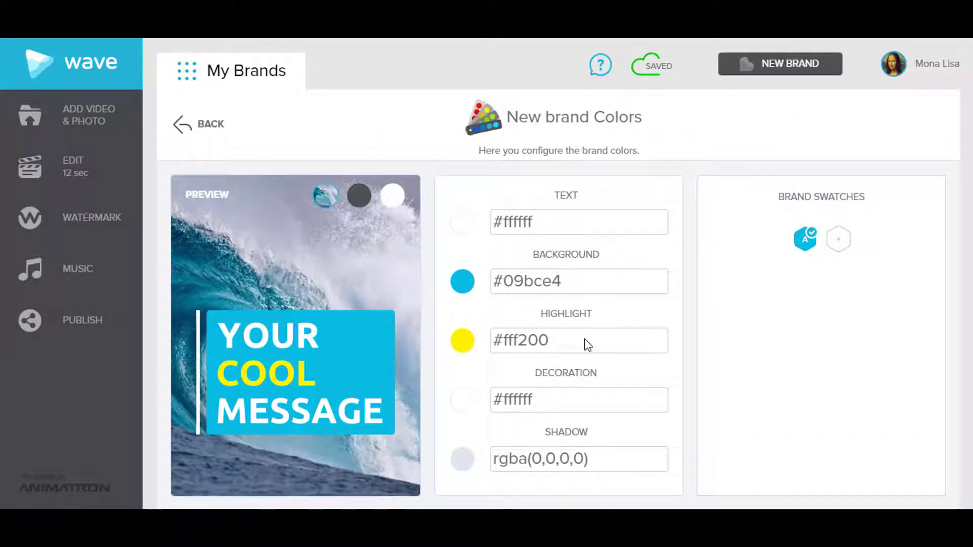
double_click(593, 228)
text(m)
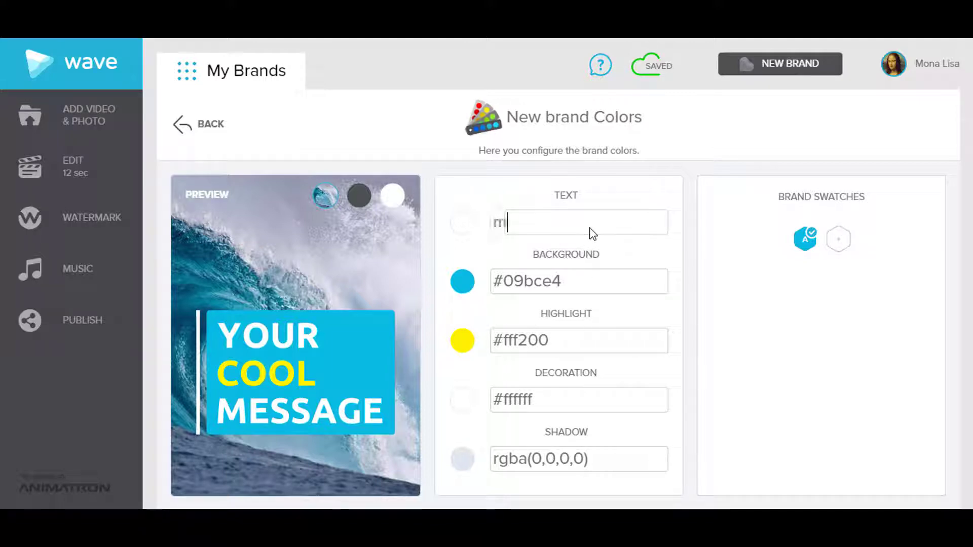
text(aroon)
key(Return)
text(59)
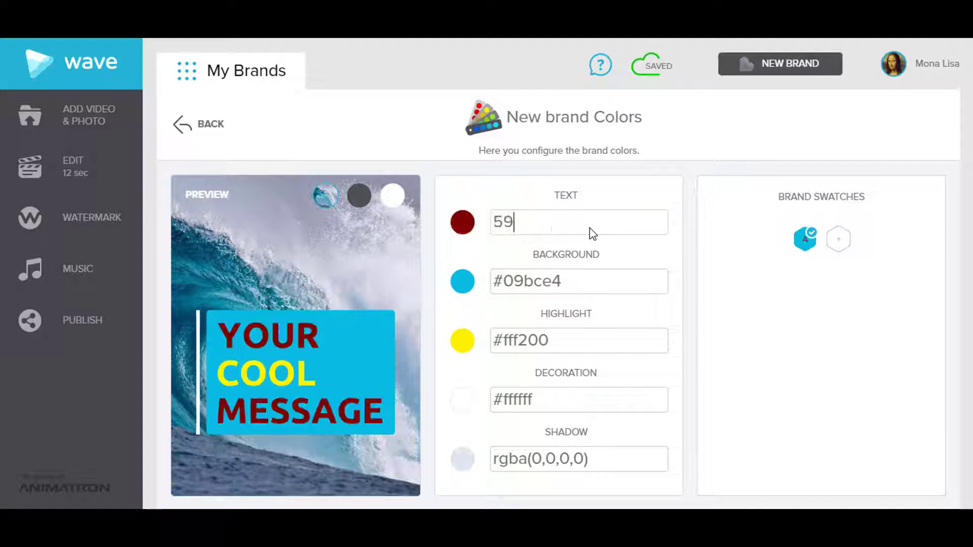
text(#590925)
key(Return)
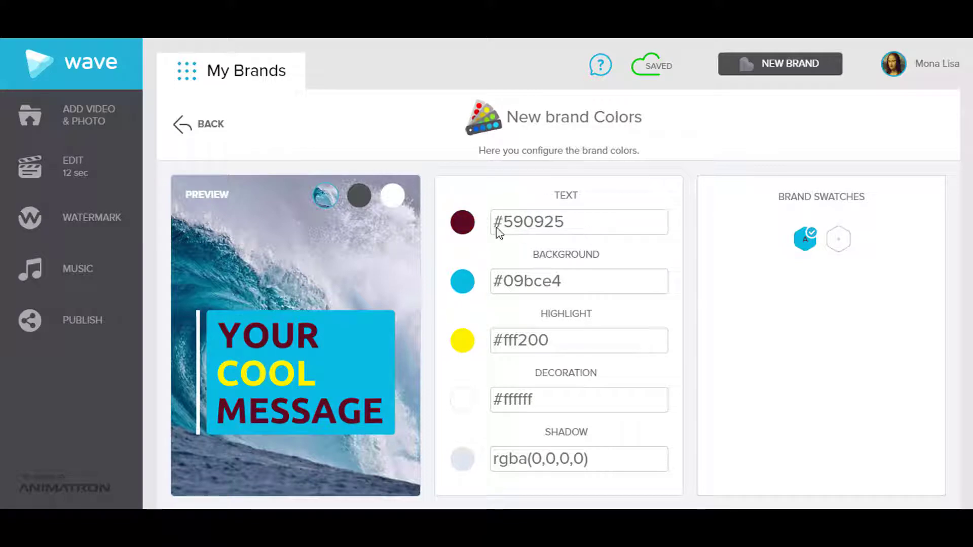
click(463, 222)
Step: Lighten the text colour, lower its opacity and shift its hue from red toward magenta
click(445, 315)
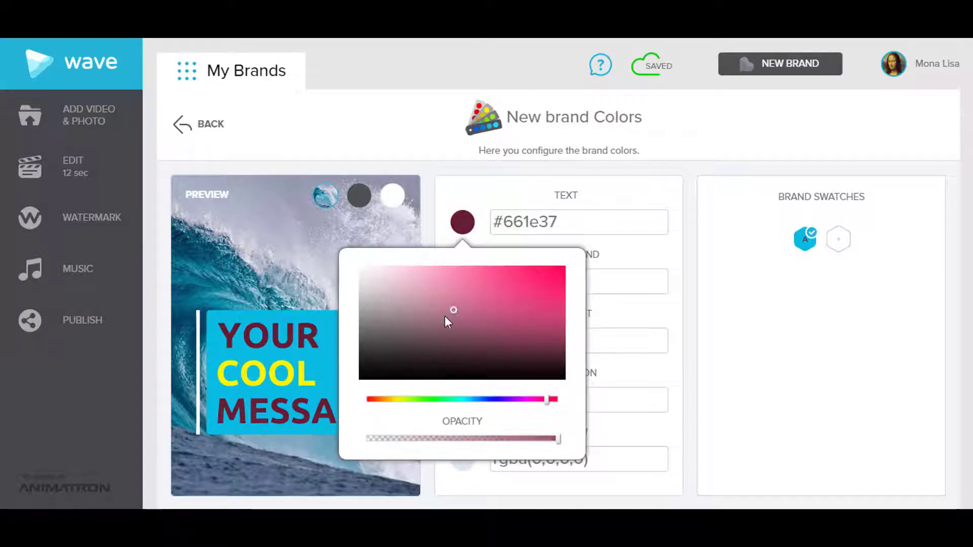
mouse_move(557, 440)
mouse_down()
mouse_move(490, 440)
mouse_move(559, 439)
mouse_up()
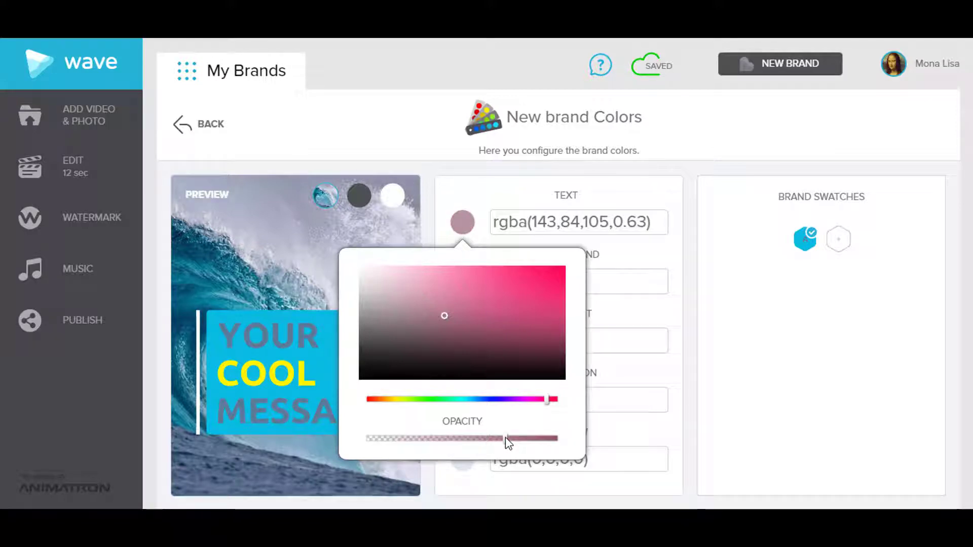
drag(502, 400, 392, 400)
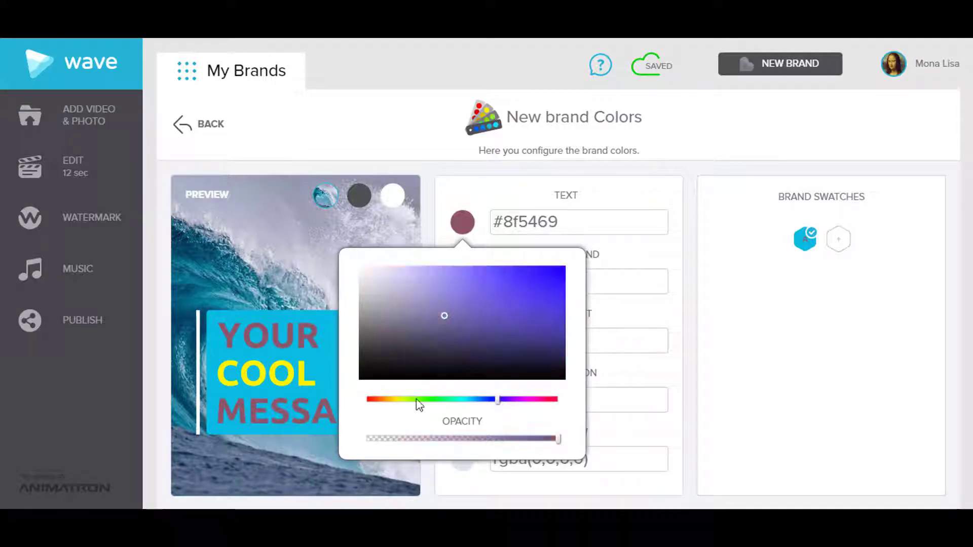
click(559, 401)
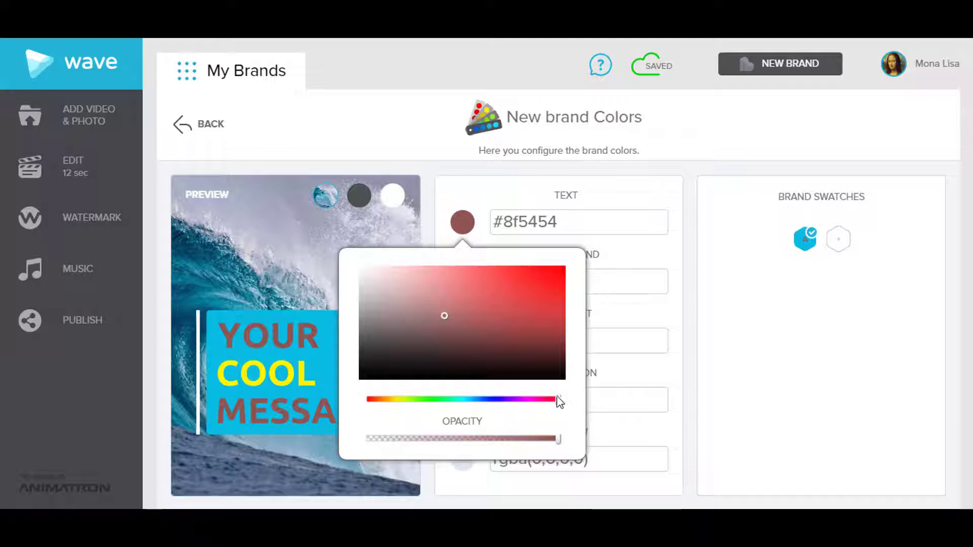
drag(558, 400, 530, 400)
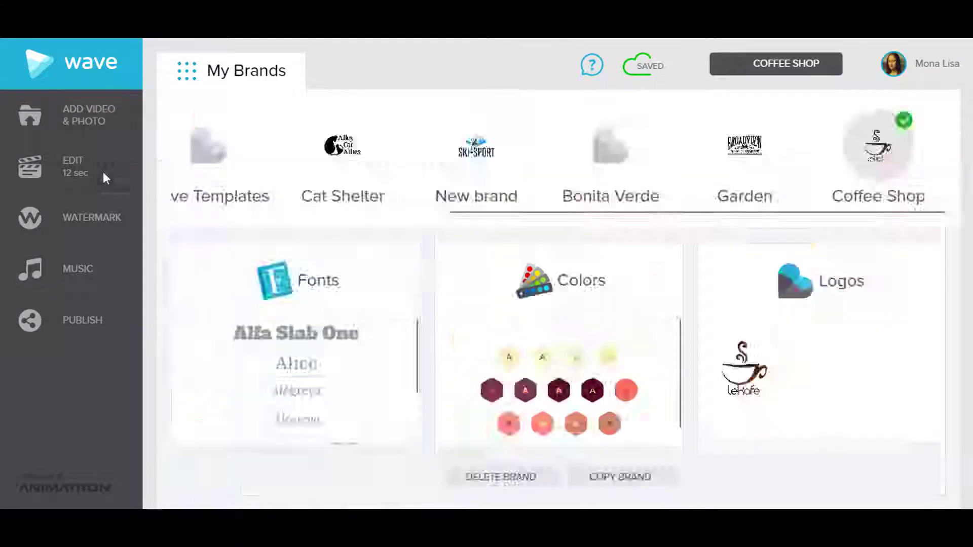
Step: Back in the editor, apply a cream-and-coral brand swatch to 'Craving a cup of coffee?'
click(103, 172)
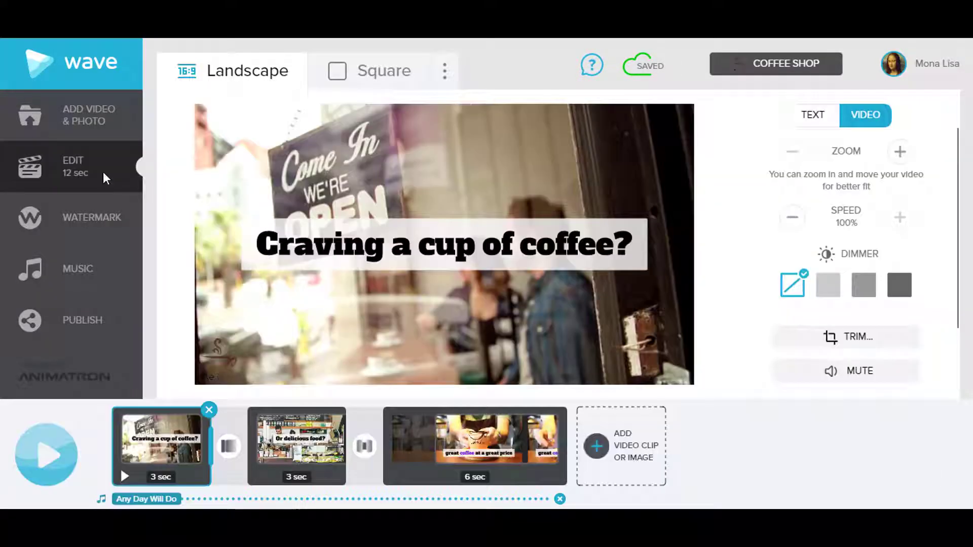
click(495, 258)
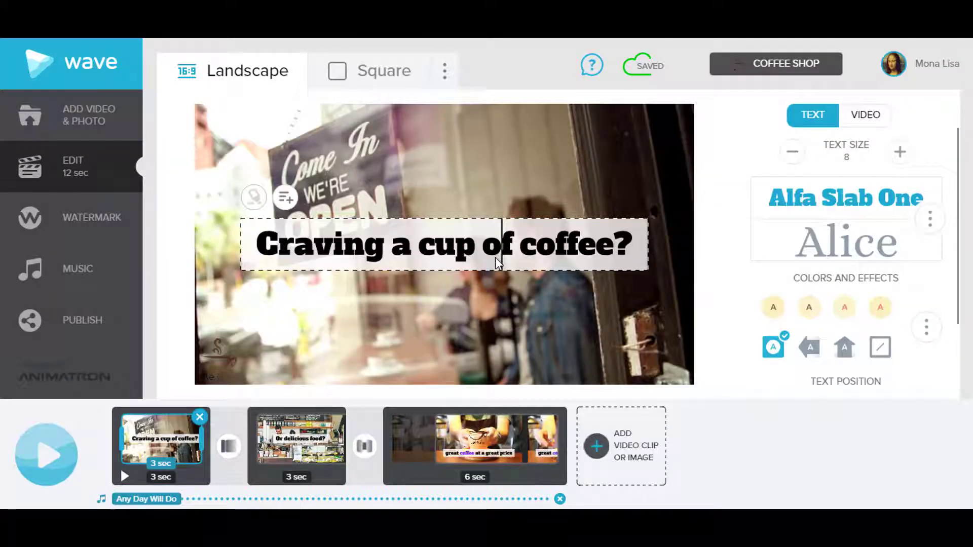
click(926, 328)
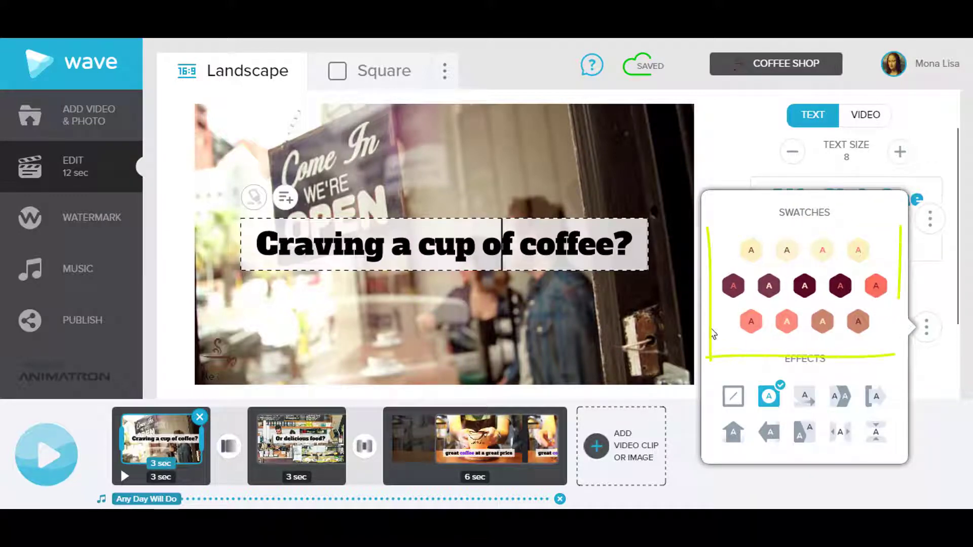
click(929, 329)
click(807, 309)
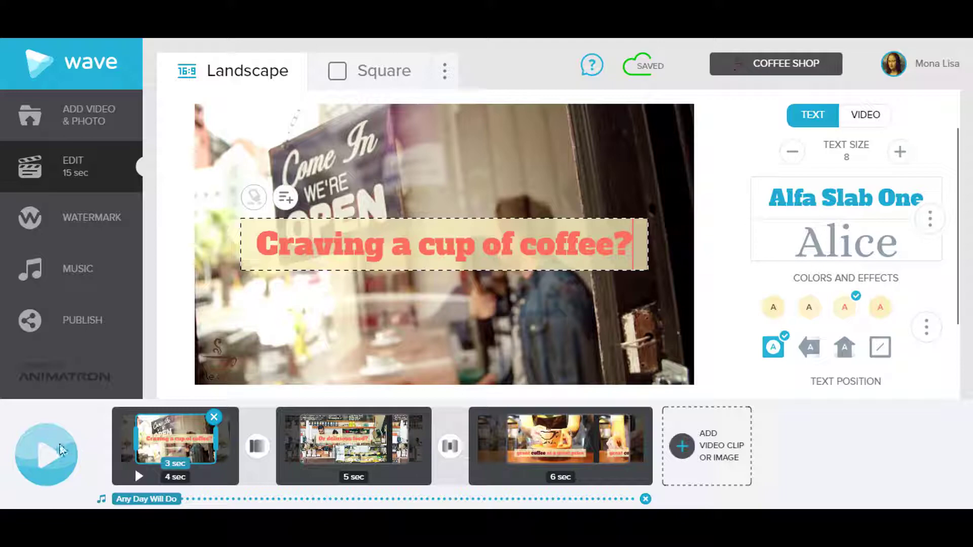
click(47, 454)
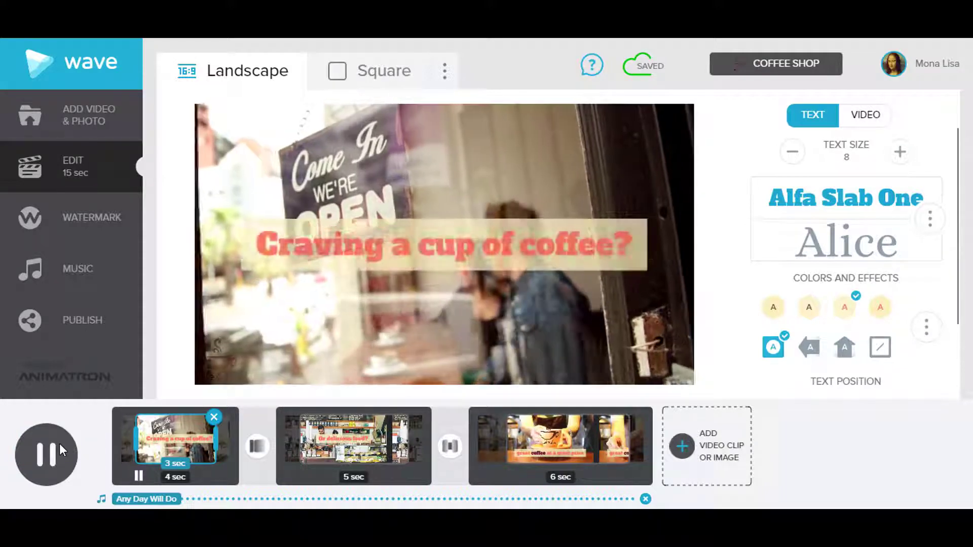